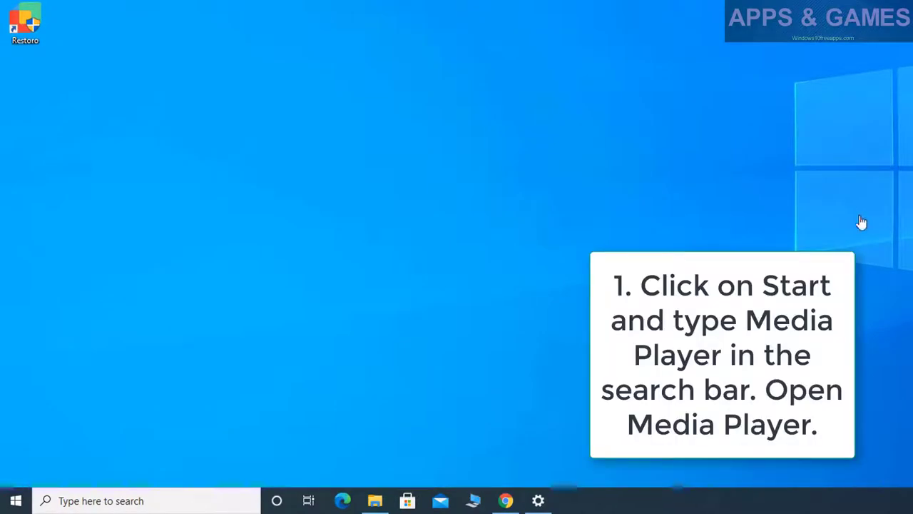
Step: Open the Windows search panel to show Windows Media Player under Recent apps
left_click(155, 499)
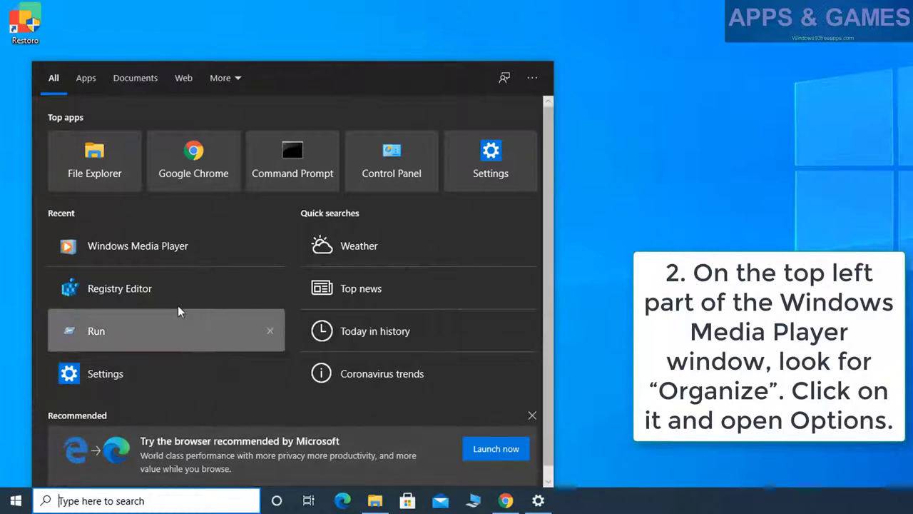
Step: In Windows Media Player options, untick Copy protect music on the Rip Music tab and apply
left_click(116, 247)
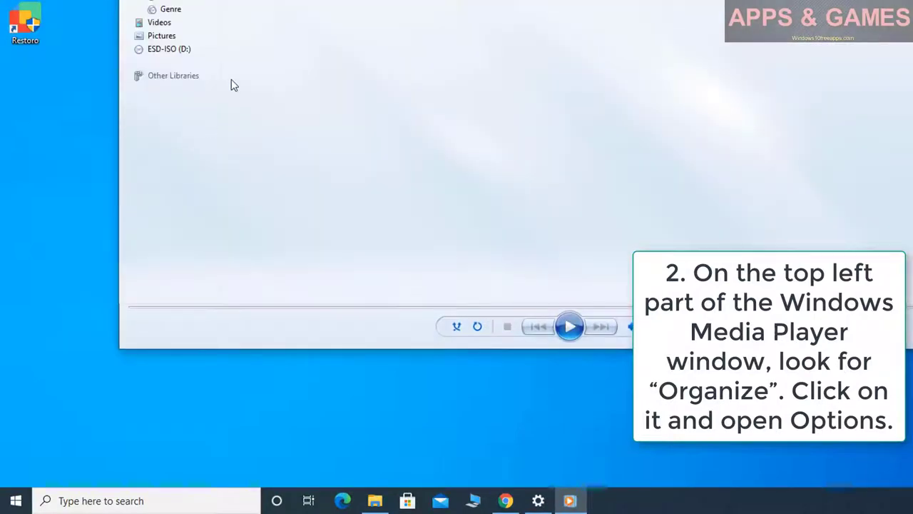
left_click(39, 36)
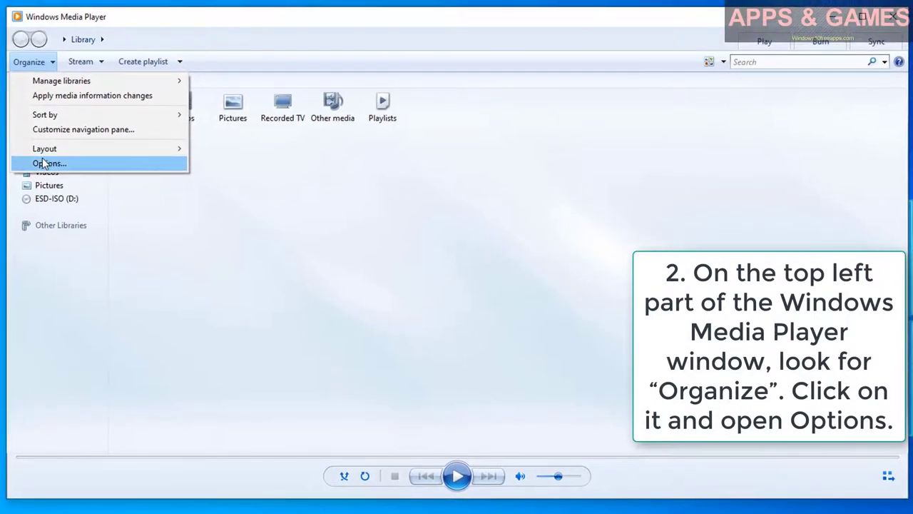
left_click(44, 163)
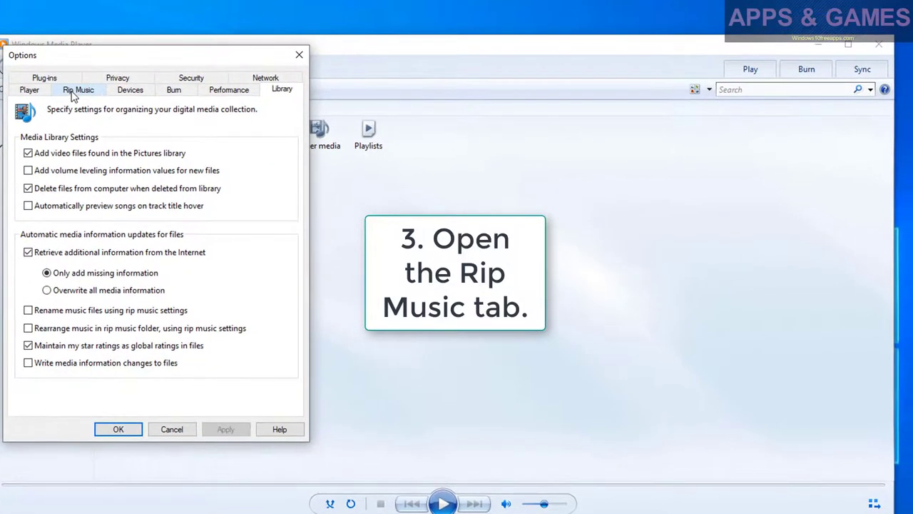
left_click(72, 89)
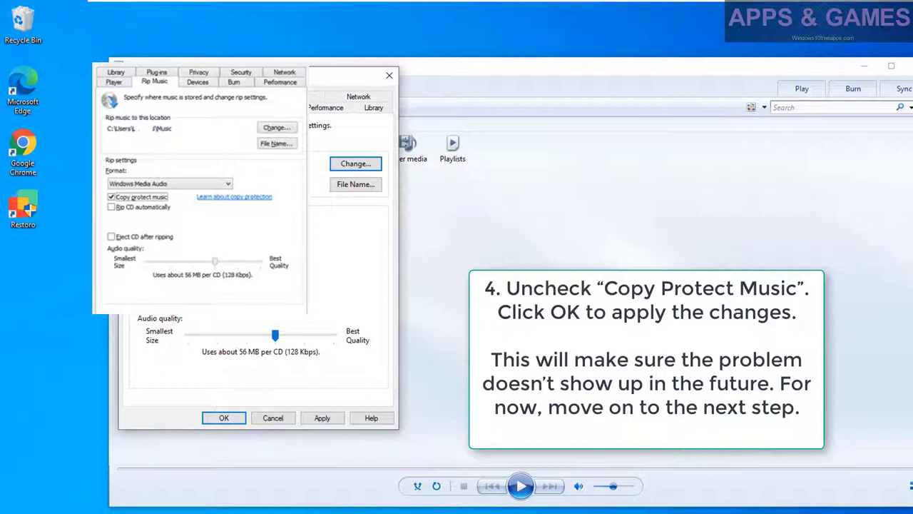
left_click(334, 426)
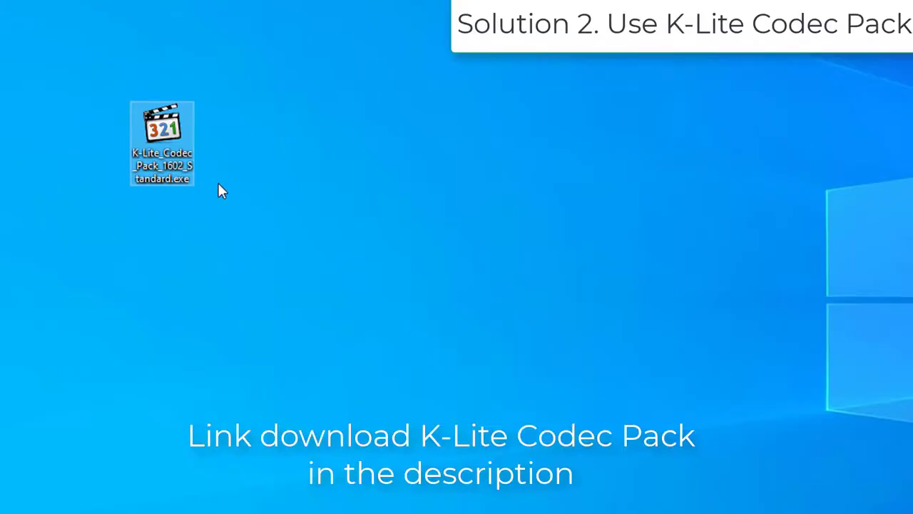
Step: Start K-Lite setup in Normal mode, 64-bit components only, keeping MPC-HC as video player
double_click(177, 171)
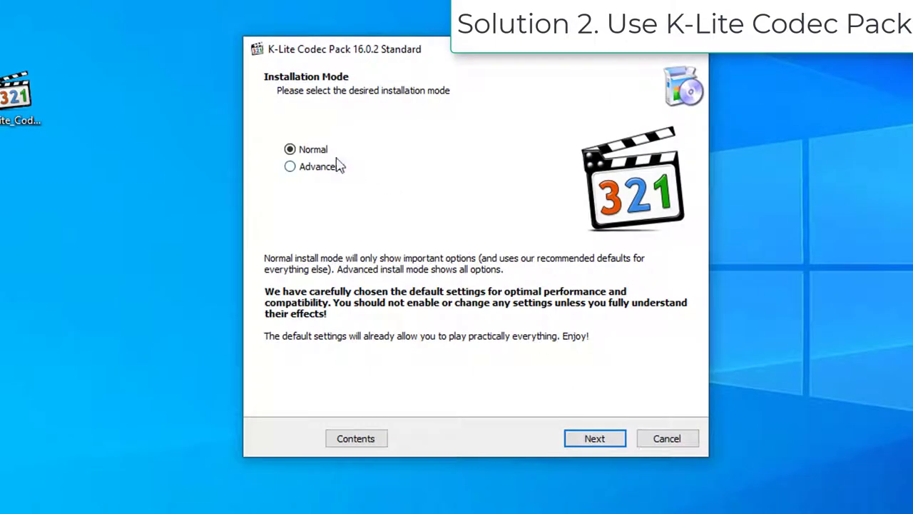
left_click(605, 443)
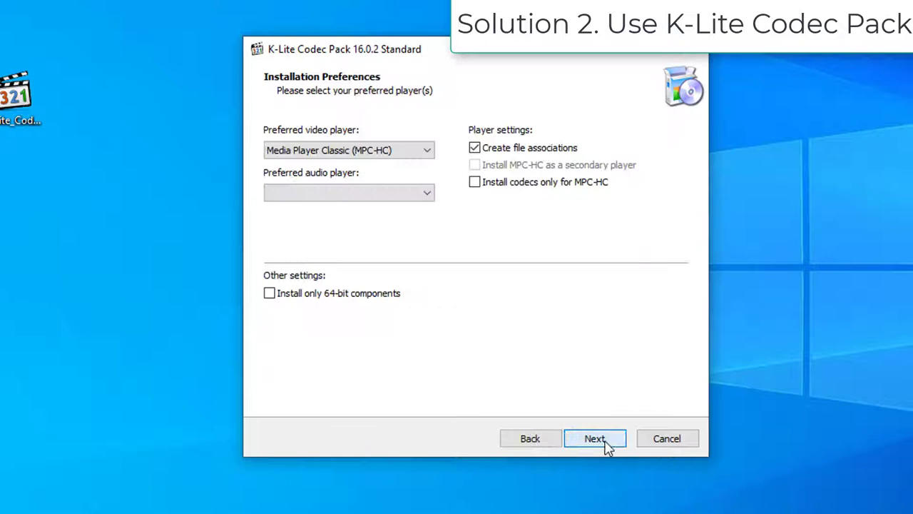
left_click(341, 294)
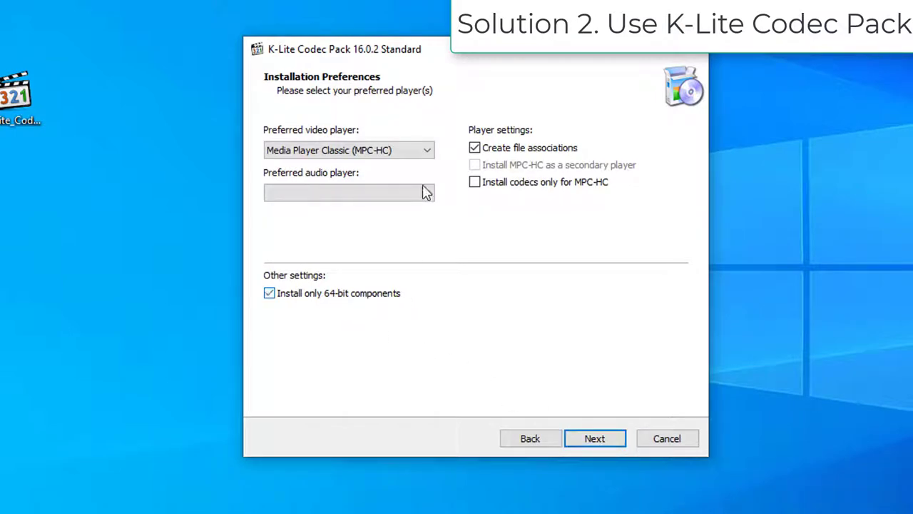
left_click(421, 152)
left_click(422, 161)
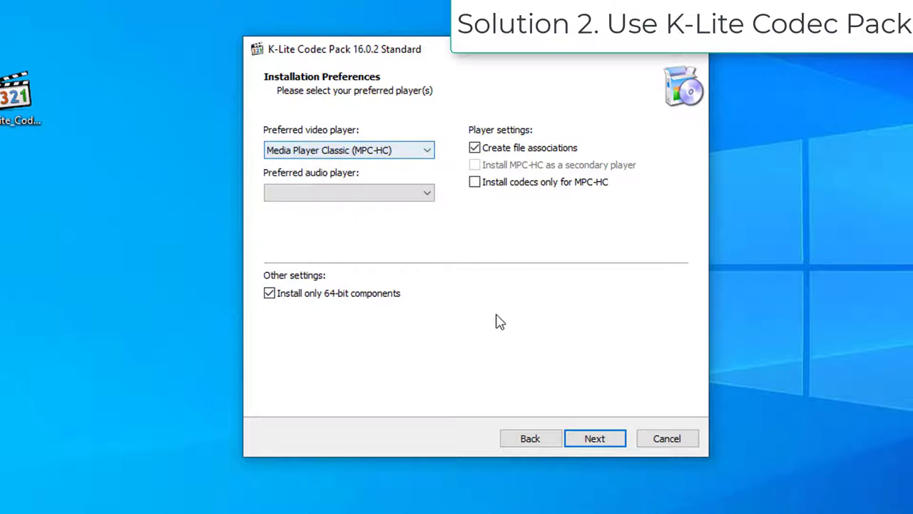
Step: Accept the default MPC-HC, hardware acceleration, language and Stereo audio settings, then install
left_click(595, 440)
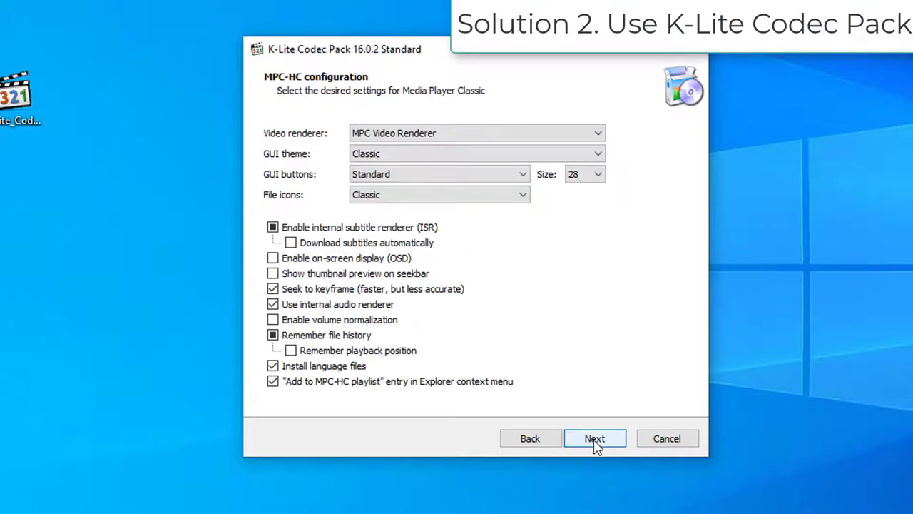
left_click(595, 440)
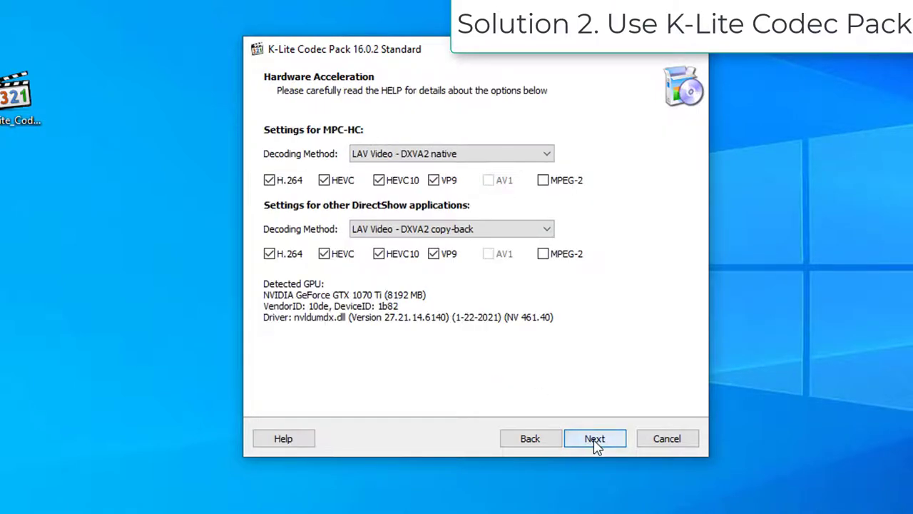
left_click(596, 441)
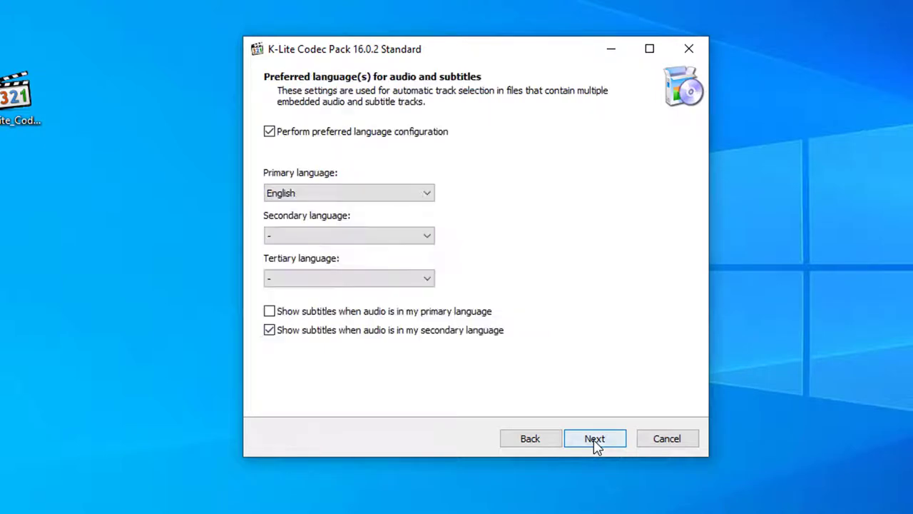
left_click(595, 440)
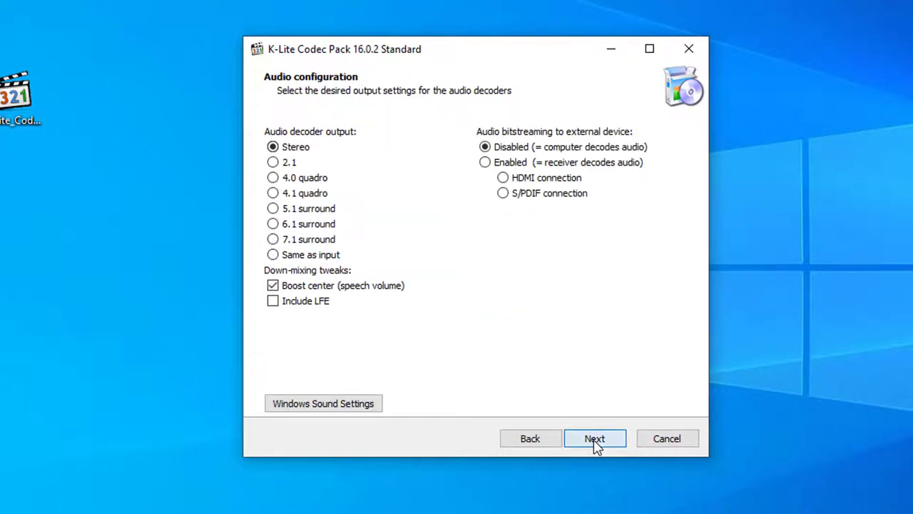
left_click(595, 441)
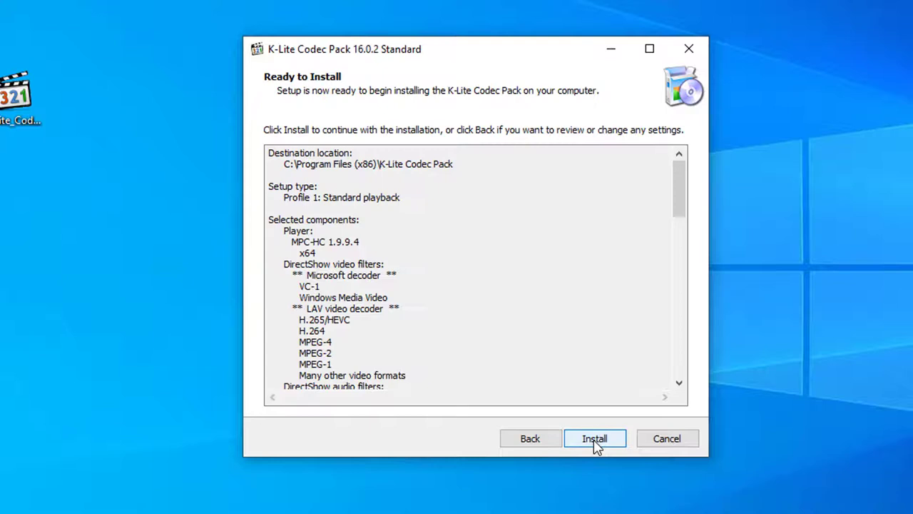
left_click(595, 440)
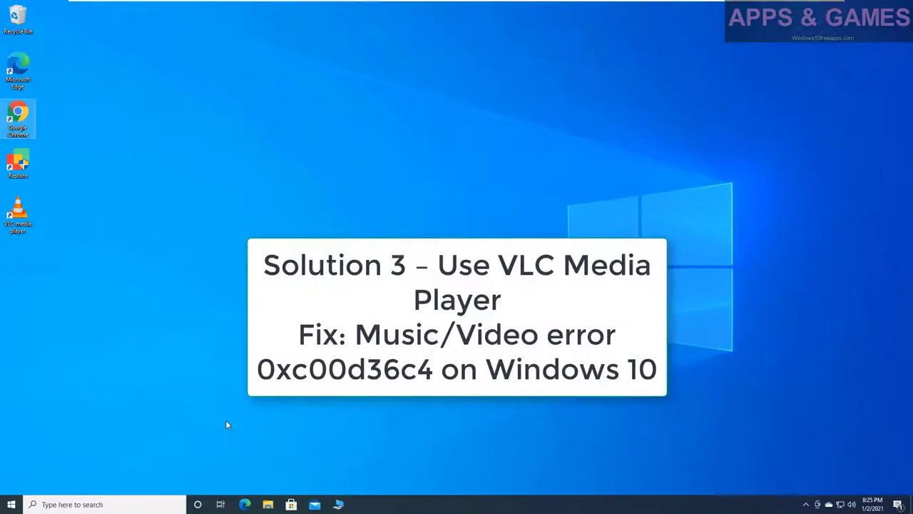
Step: Open and dismiss the Windows search panel, leaving VLC media player open on the desktop
left_click(146, 503)
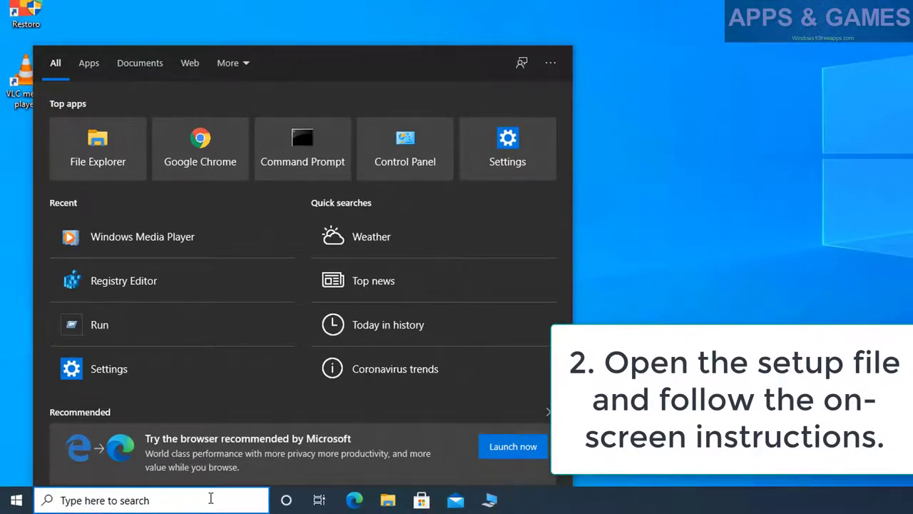
left_click(643, 40)
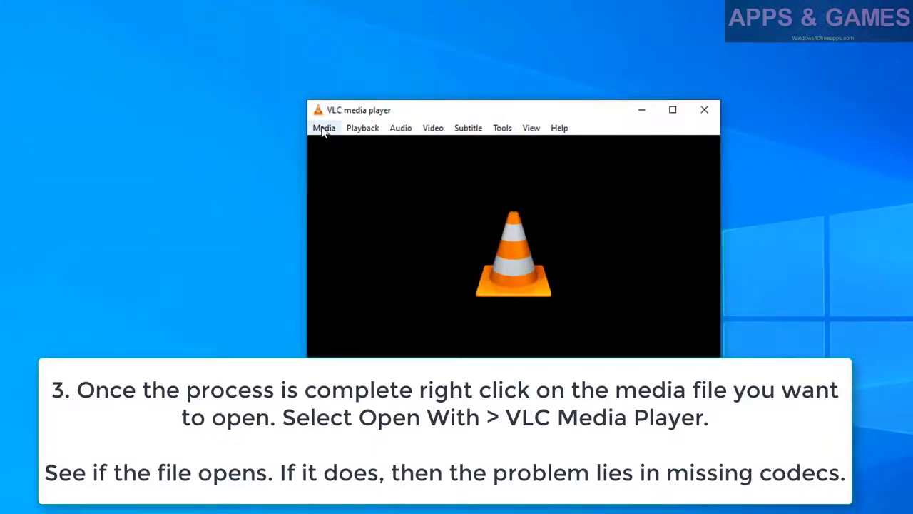
Step: Choose Media > Open File... in VLC to pick a media file
left_click(323, 130)
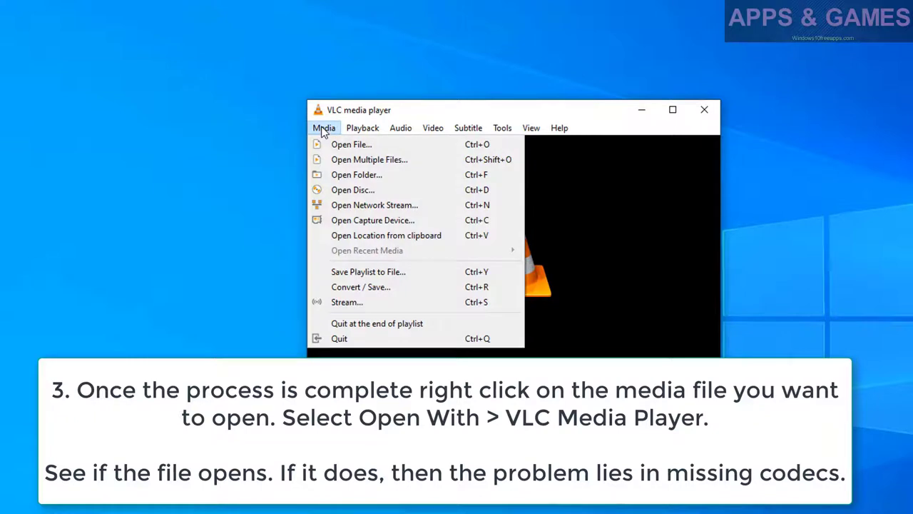
left_click(361, 145)
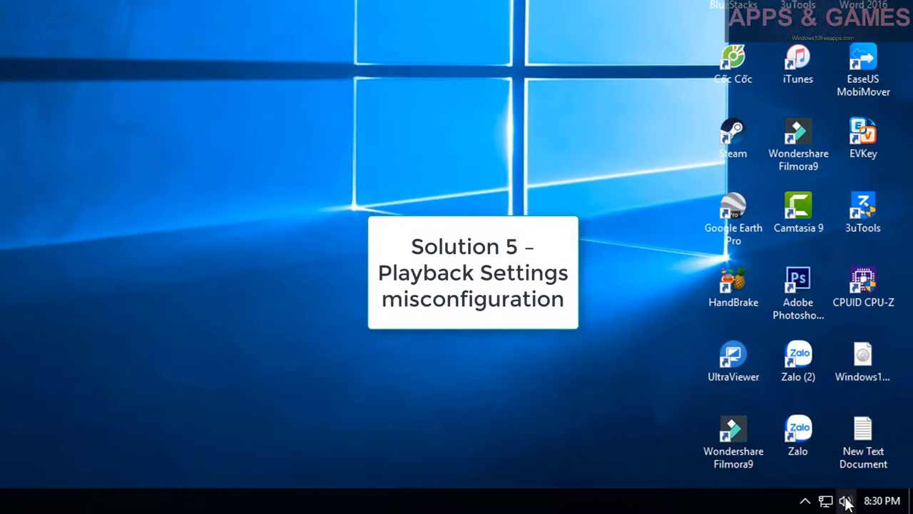
Step: Open the Sound settings from the tray speaker icon's right-click menu
left_click(846, 502)
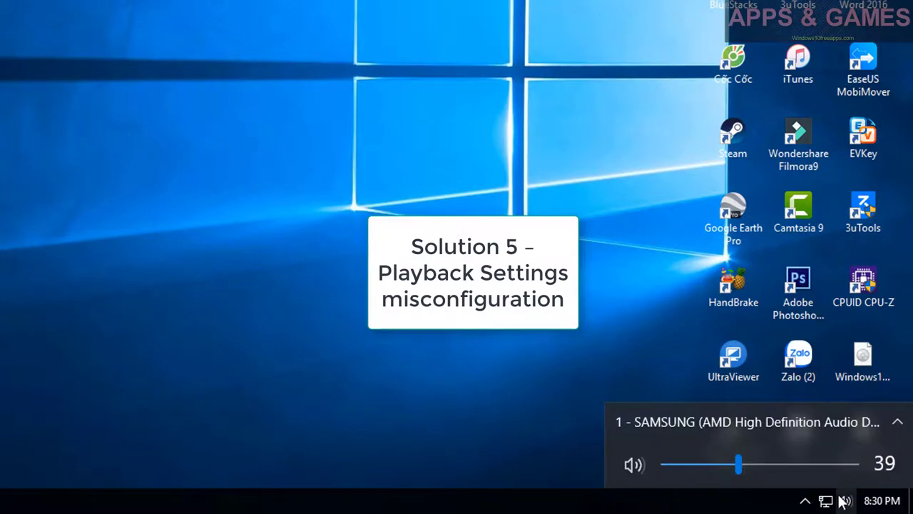
right_click(843, 501)
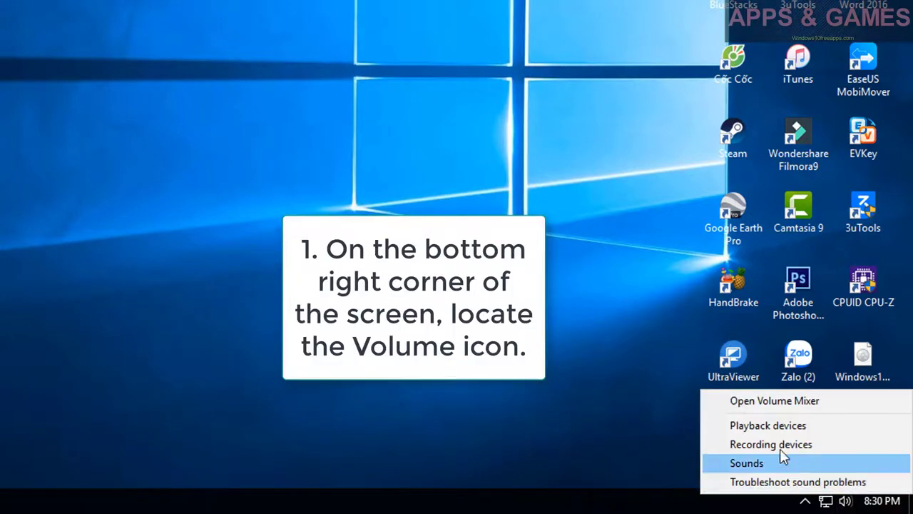
left_click(781, 427)
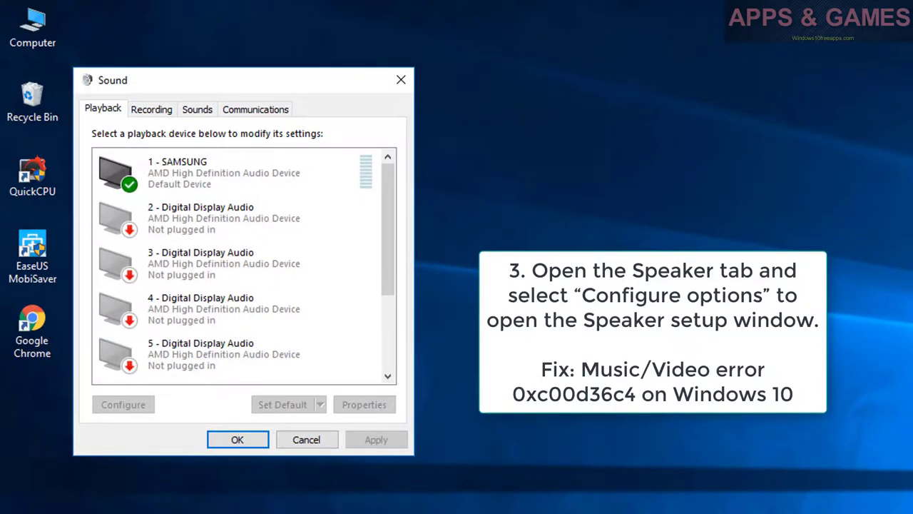
Step: Set up the SAMSUNG speakers as Stereo with full-range front left and right, then close Sound
left_click(292, 190)
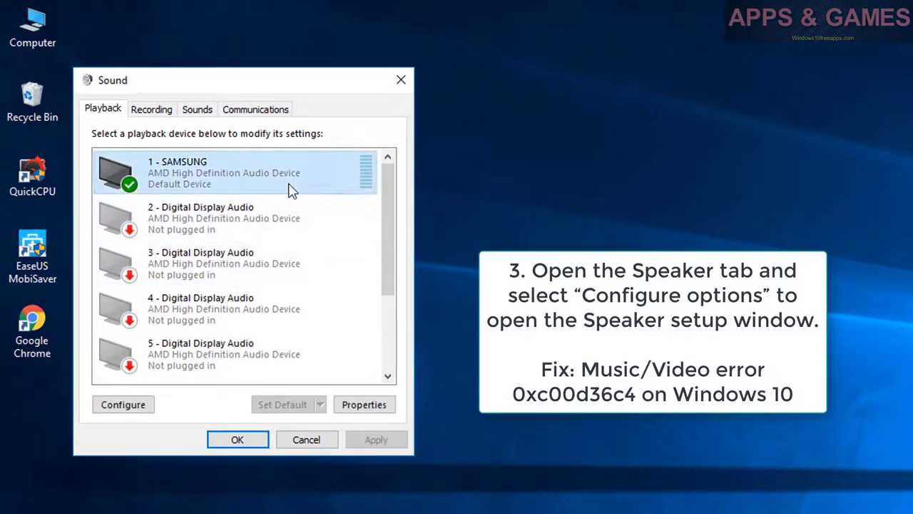
right_click(308, 188)
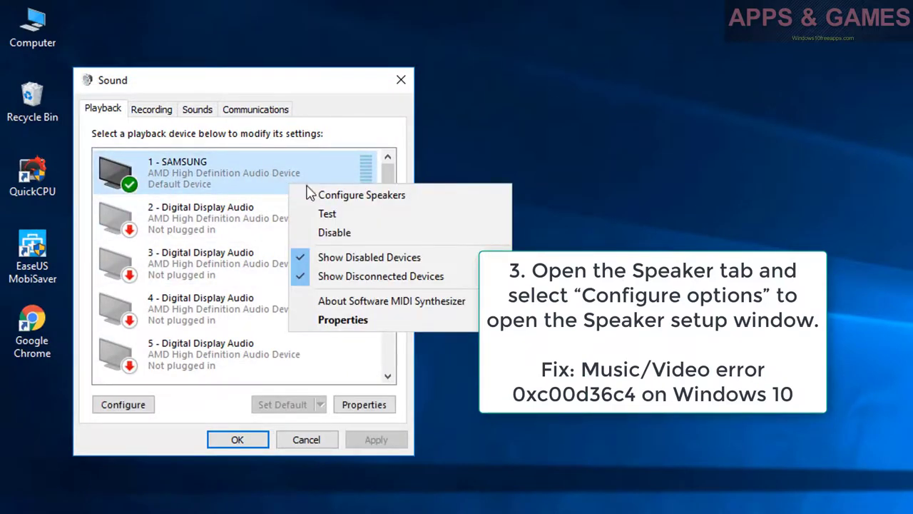
left_click(386, 200)
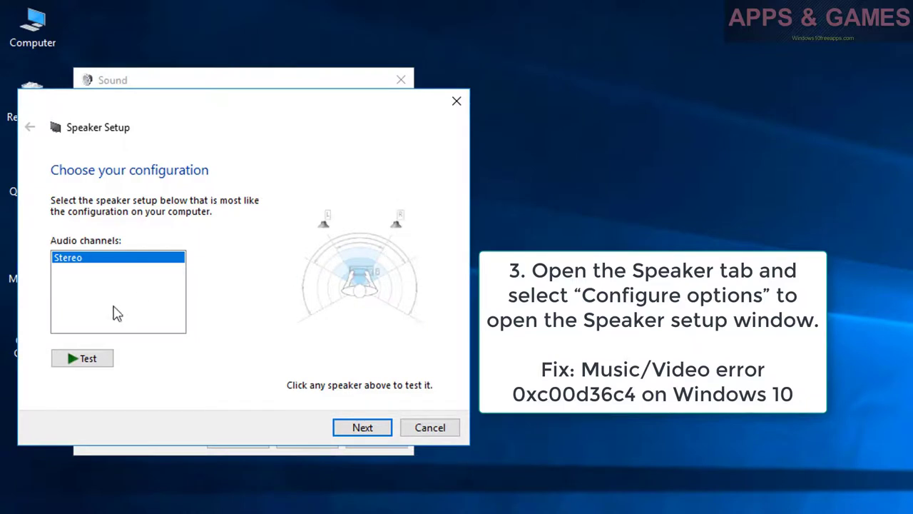
left_click(89, 359)
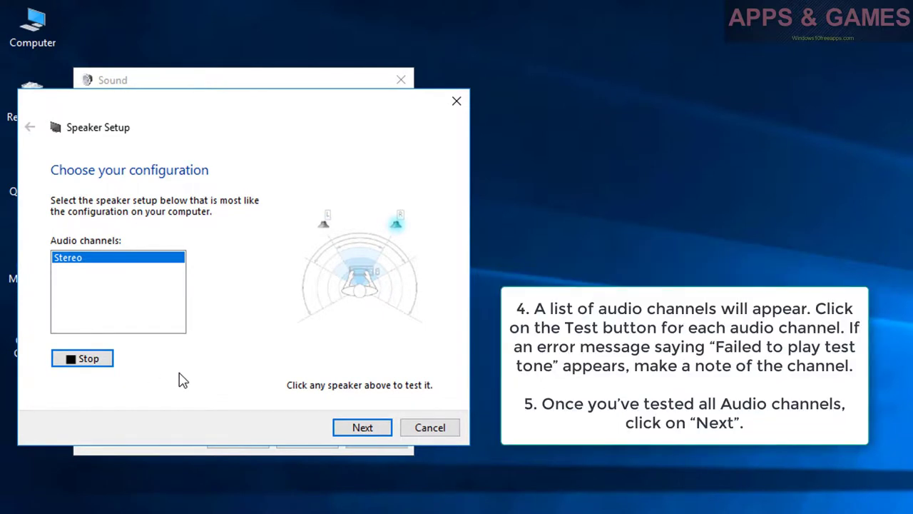
left_click(364, 428)
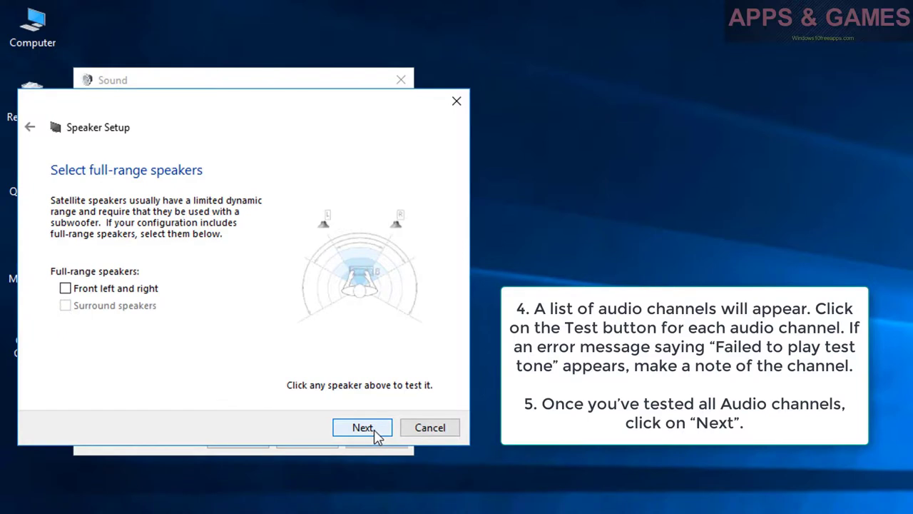
left_click(65, 288)
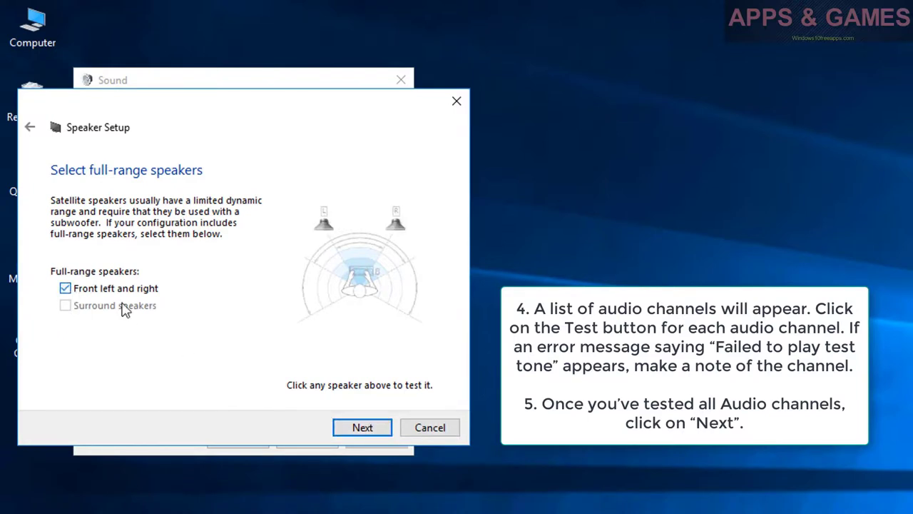
left_click(353, 430)
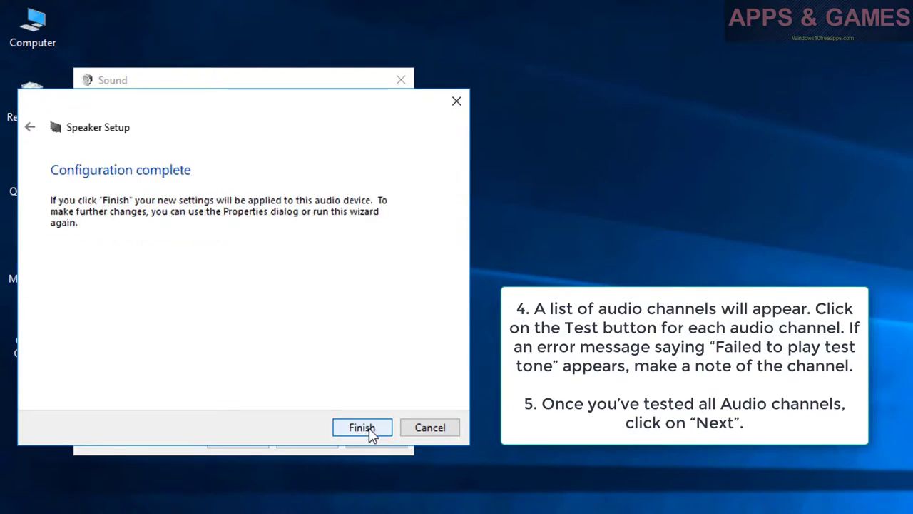
left_click(369, 430)
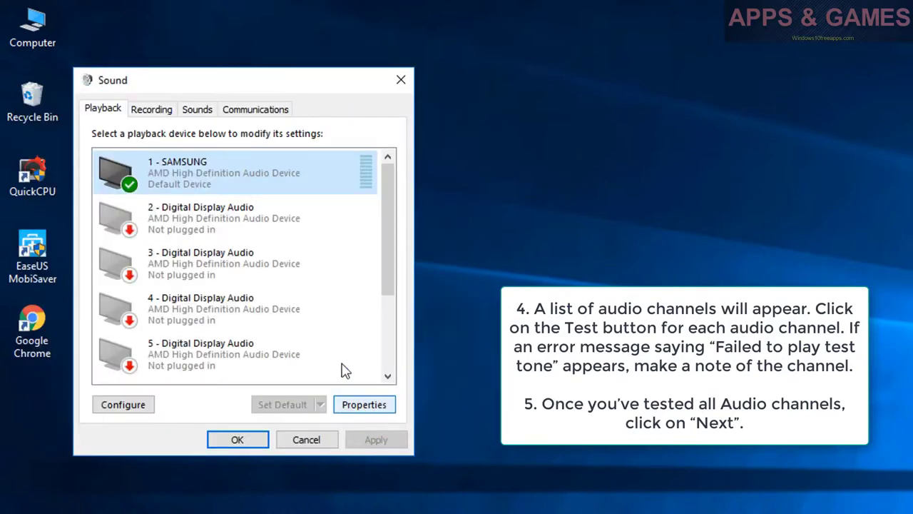
left_click(261, 437)
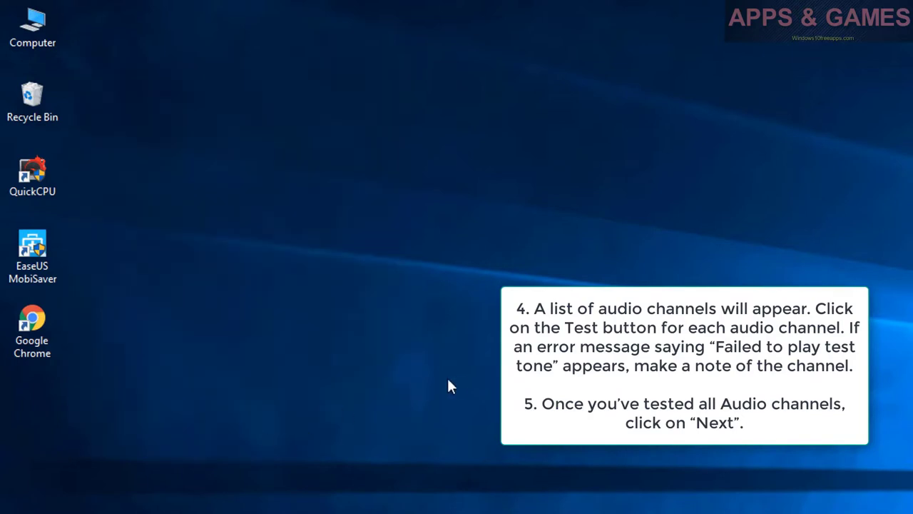